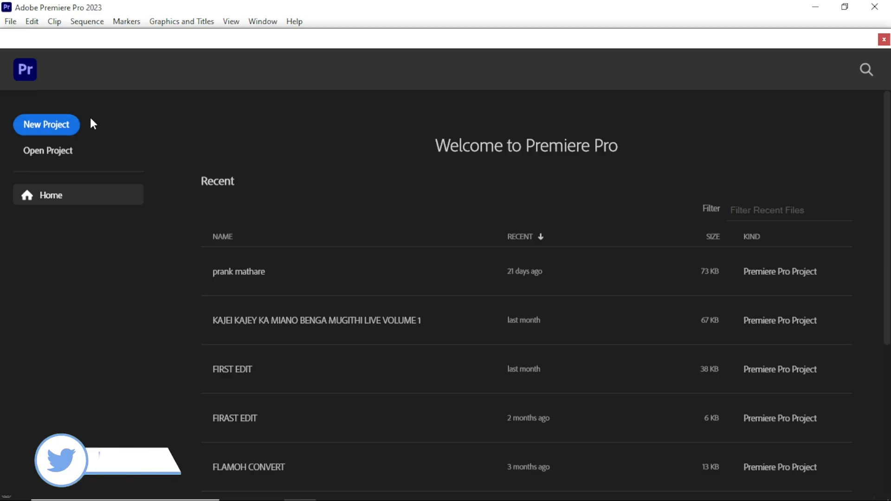
Start a new project and name it INTRODUCTION
{"action": "left_click", "coordinate": [50, 127]}
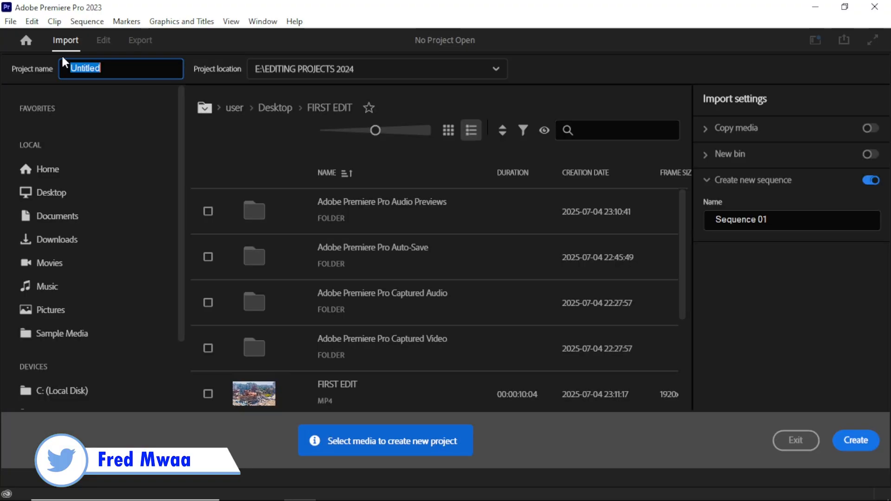
{"action": "left_click", "coordinate": [115, 63]}
{"action": "left_click_drag", "start_coordinate": [114, 64], "coordinate": [36, 73]}
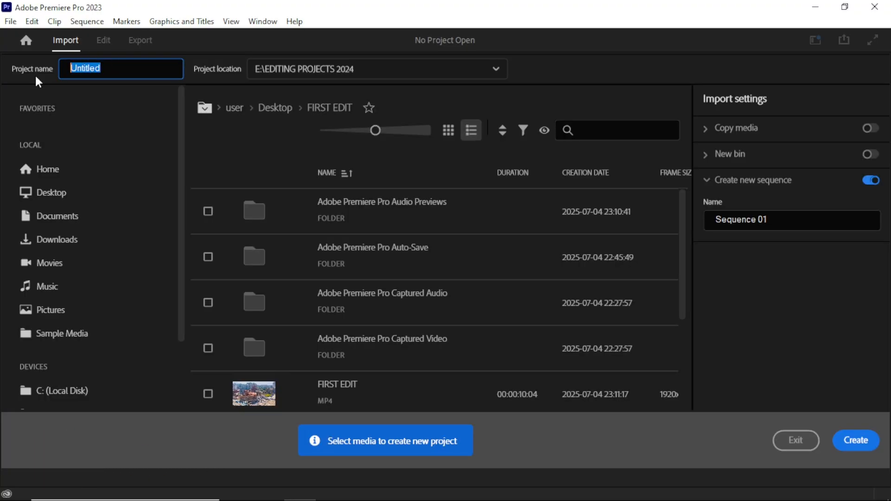
{"action": "key", "text": "BackSpace"}
{"action": "type", "text": "IN"}
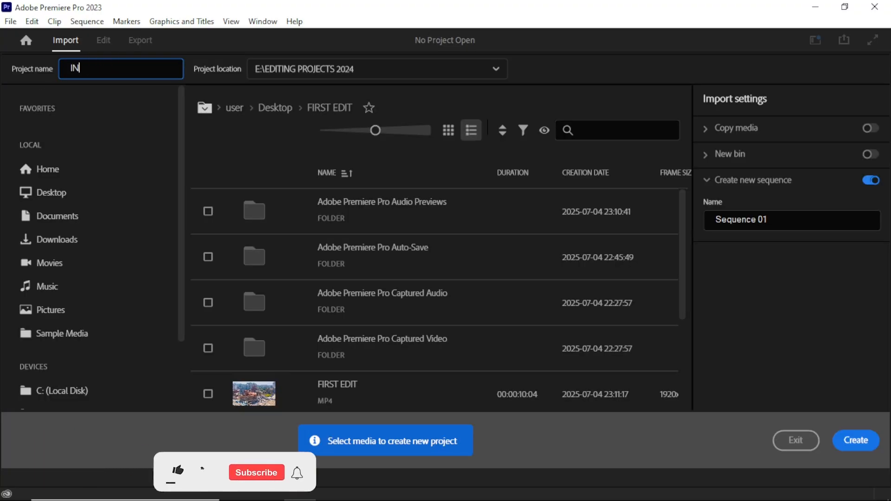
{"action": "type", "text": "TRODUCTION"}
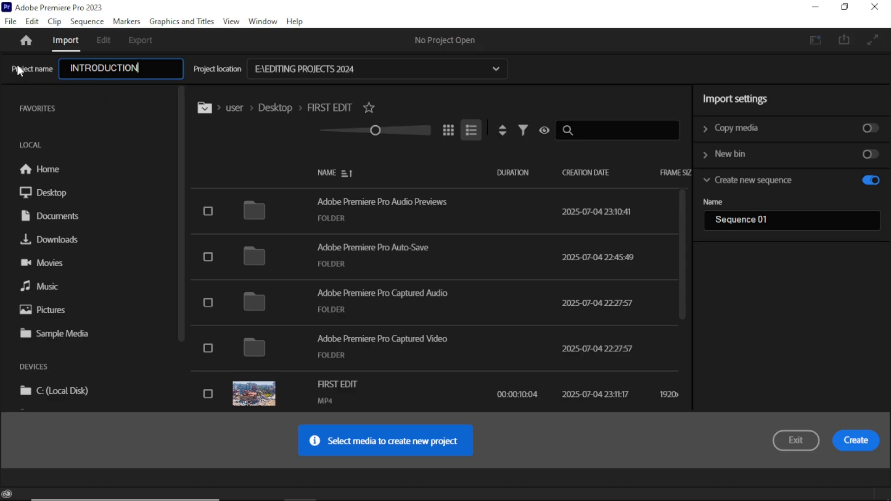
Set the project location to the FIRST EDIT folder on the Desktop and create the project
{"action": "left_click", "coordinate": [297, 69]}
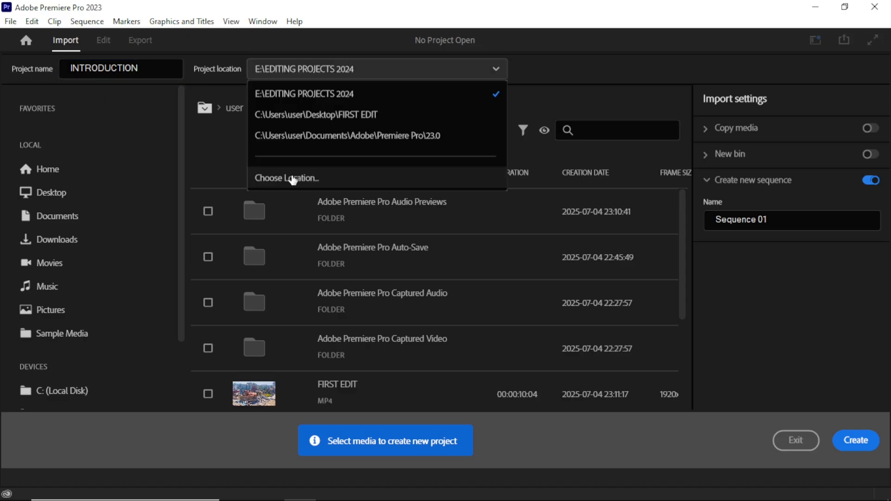
{"action": "left_click", "coordinate": [221, 68]}
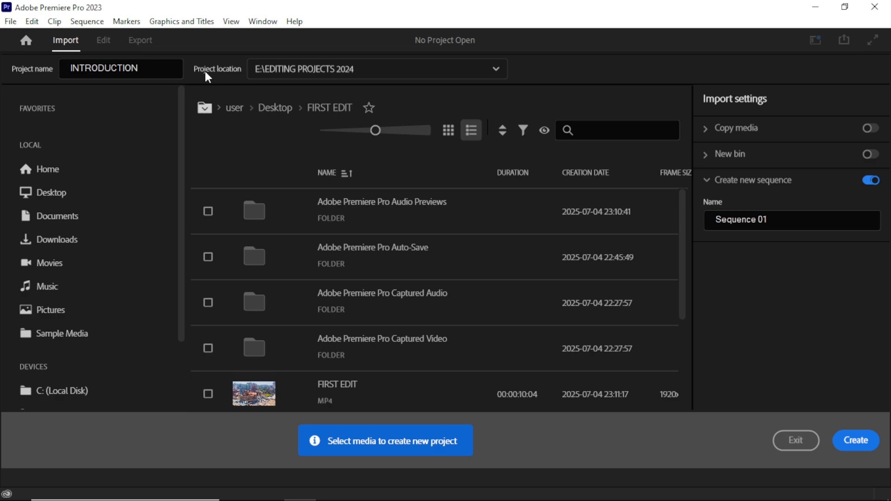
{"action": "left_click", "coordinate": [295, 72]}
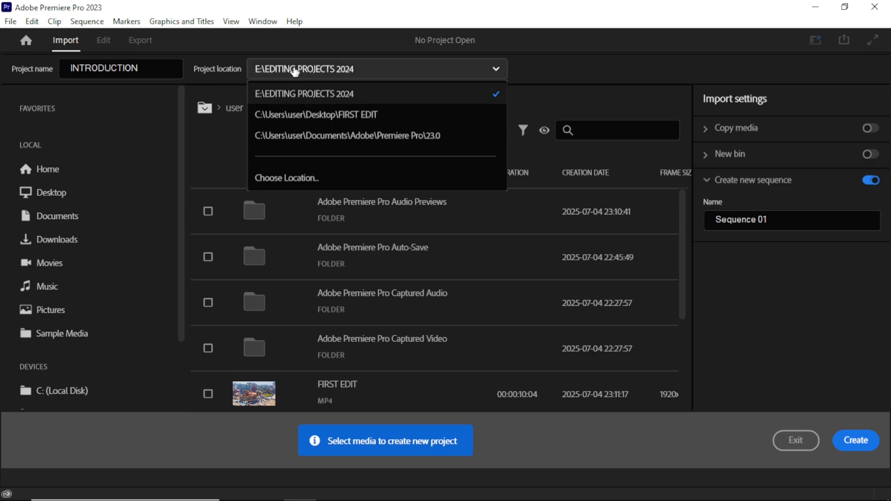
{"action": "left_click", "coordinate": [278, 178]}
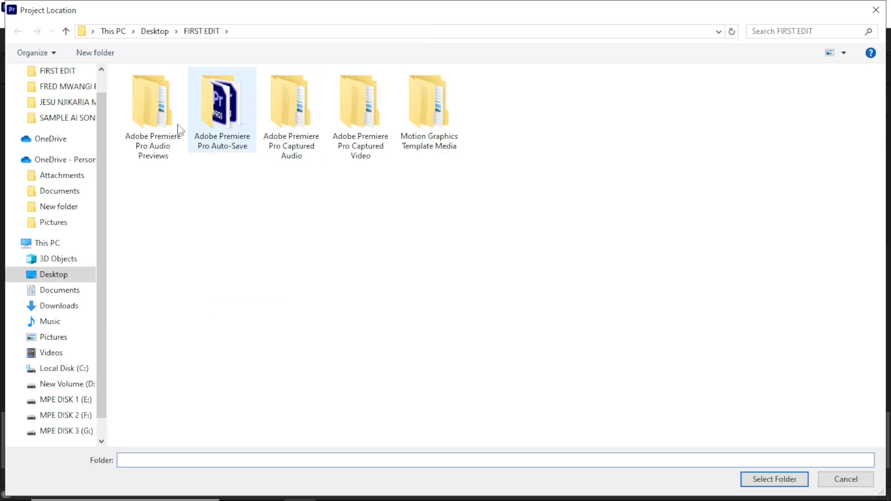
{"action": "left_click", "coordinate": [157, 31]}
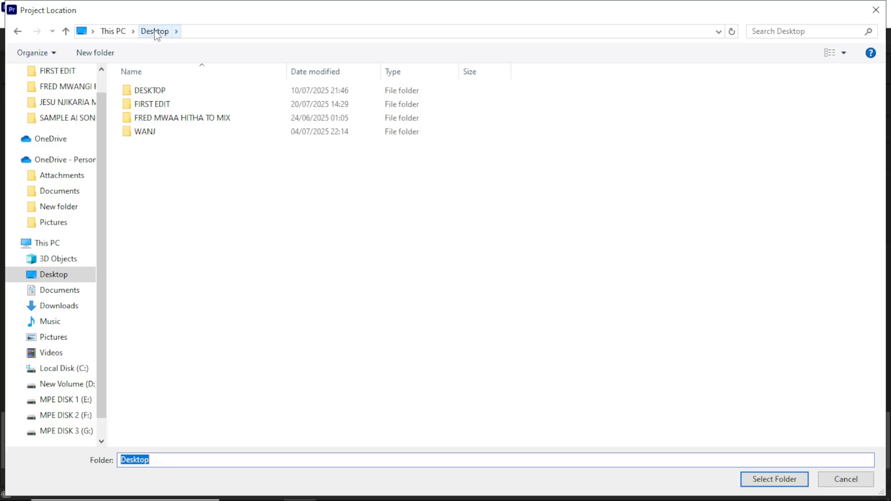
{"action": "double_click", "coordinate": [152, 104]}
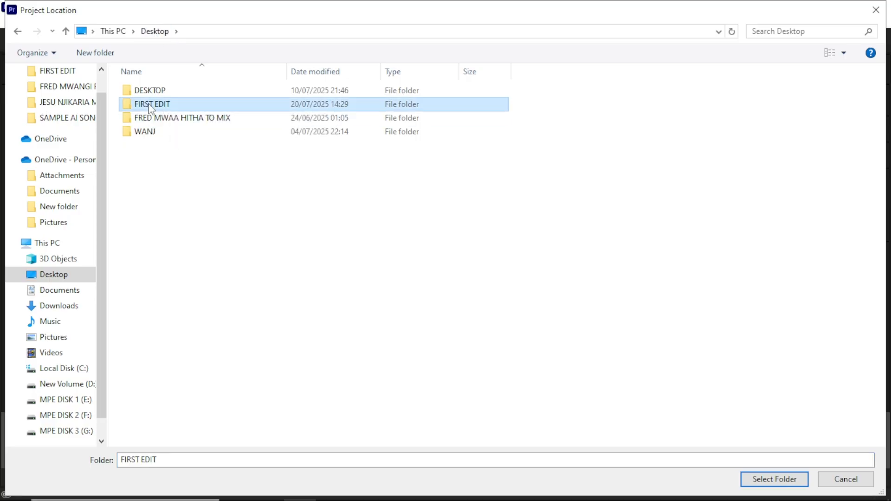
{"action": "left_click", "coordinate": [774, 481]}
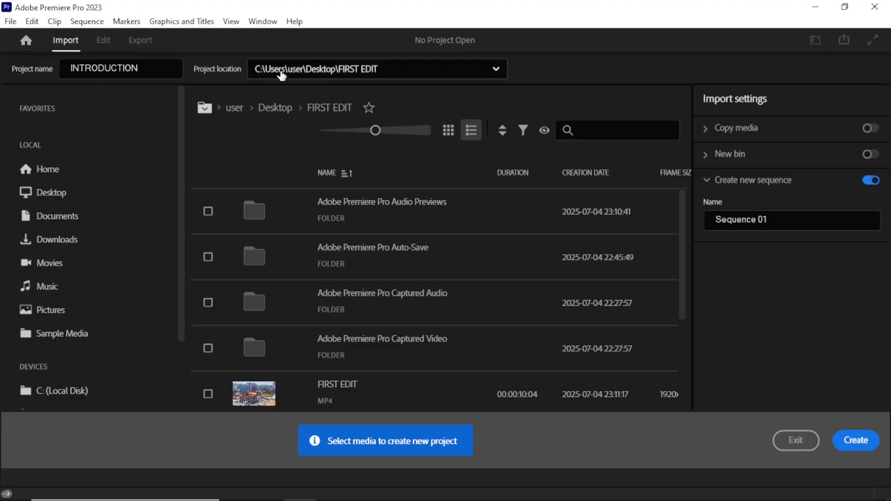
{"action": "left_click", "coordinate": [861, 447]}
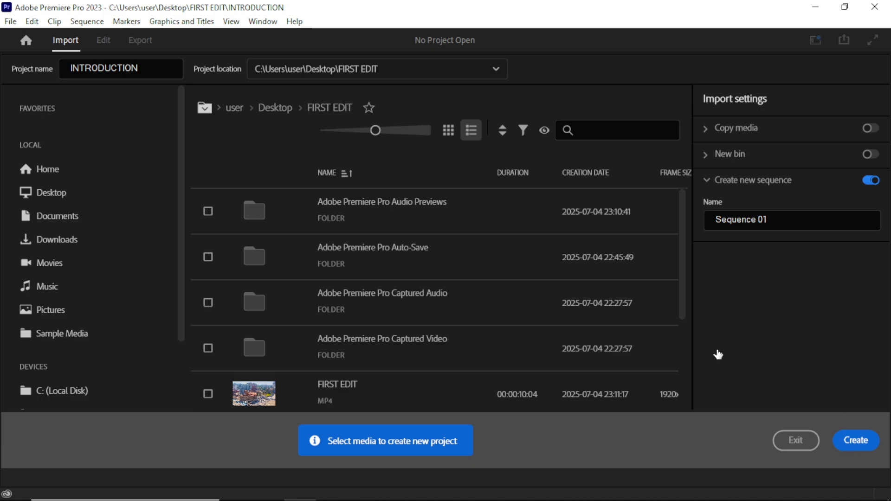
{"action": "left_click", "coordinate": [853, 445]}
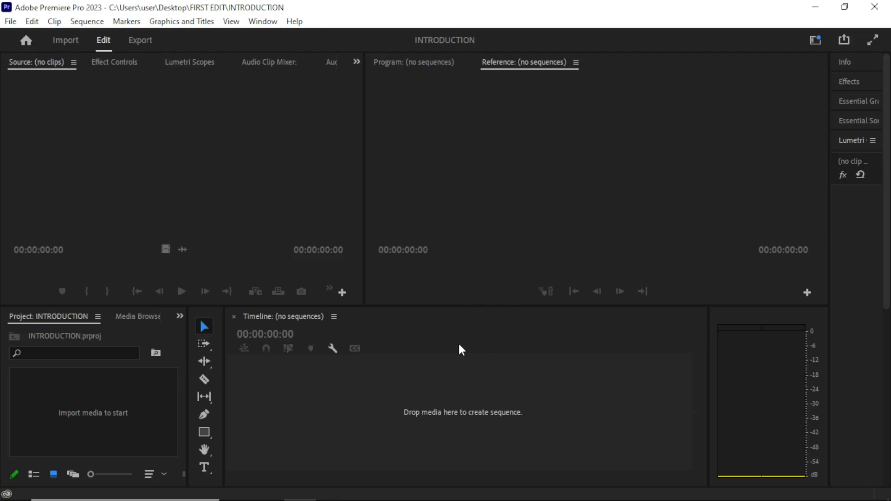
Widen the panel column containing Lumetri Color and select the All Panels workspace
{"action": "left_click_drag", "start_coordinate": [829, 218], "coordinate": [731, 215]}
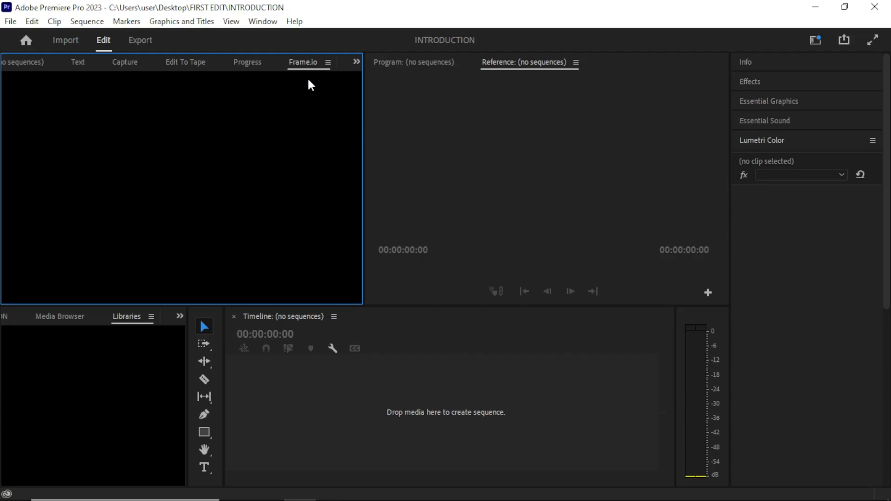
{"action": "left_click", "coordinate": [264, 27]}
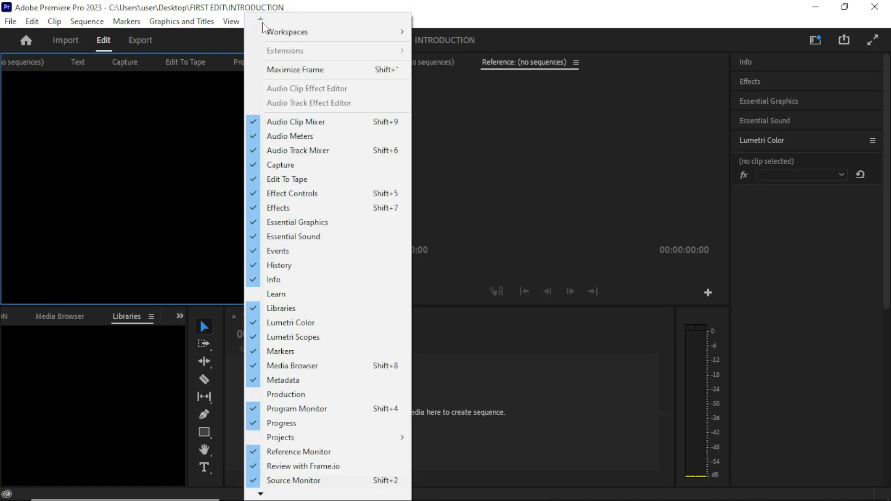
{"action": "left_click", "coordinate": [300, 6]}
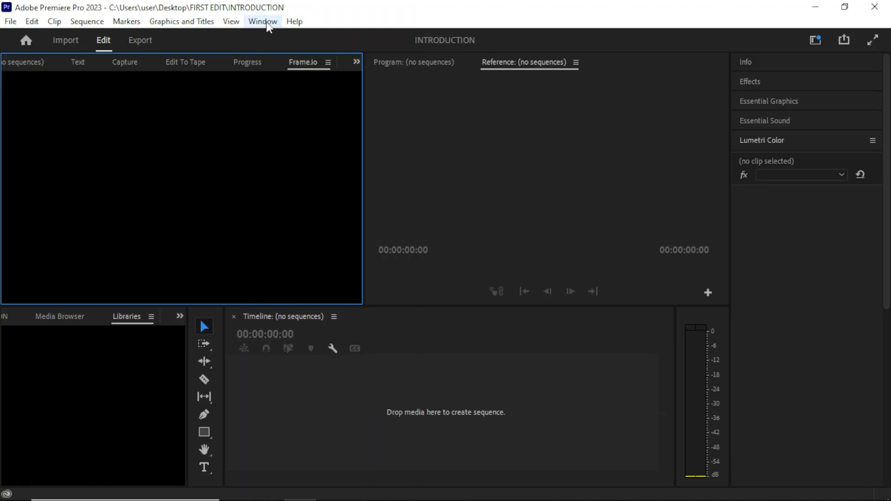
{"action": "left_click", "coordinate": [266, 22]}
{"action": "mouse_move", "coordinate": [442, 32]}
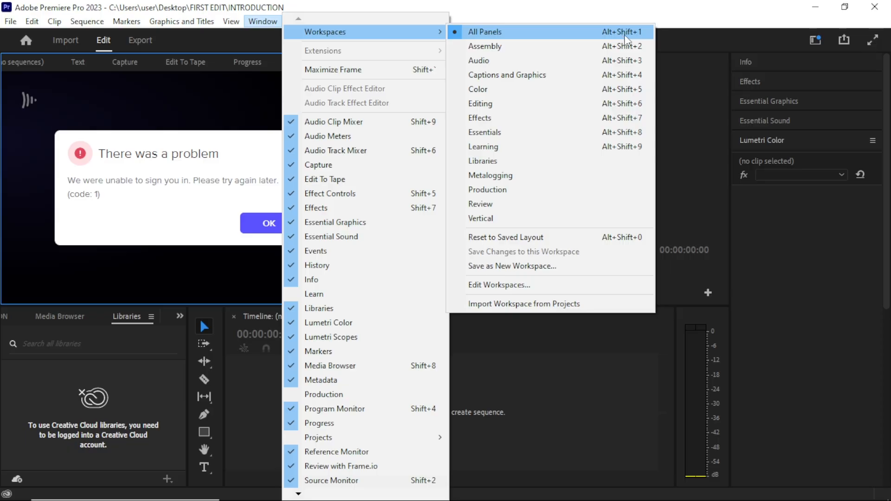
{"action": "left_click", "coordinate": [692, 90]}
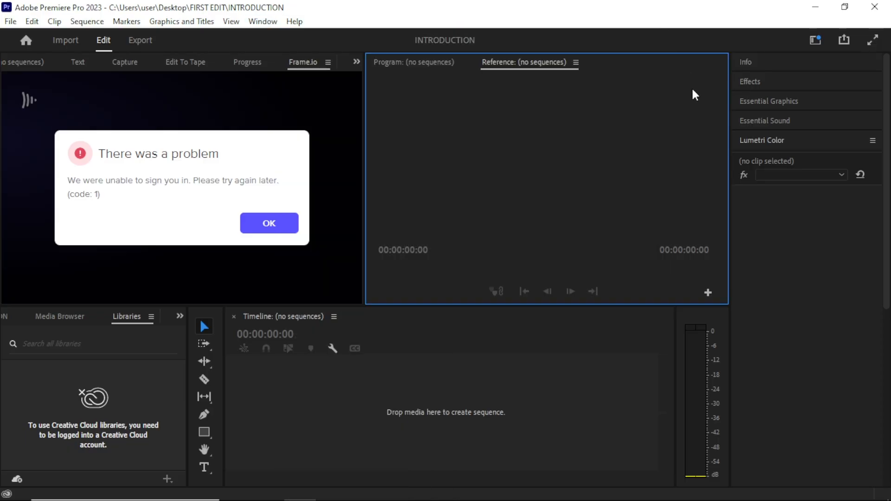
{"action": "left_click", "coordinate": [271, 22]}
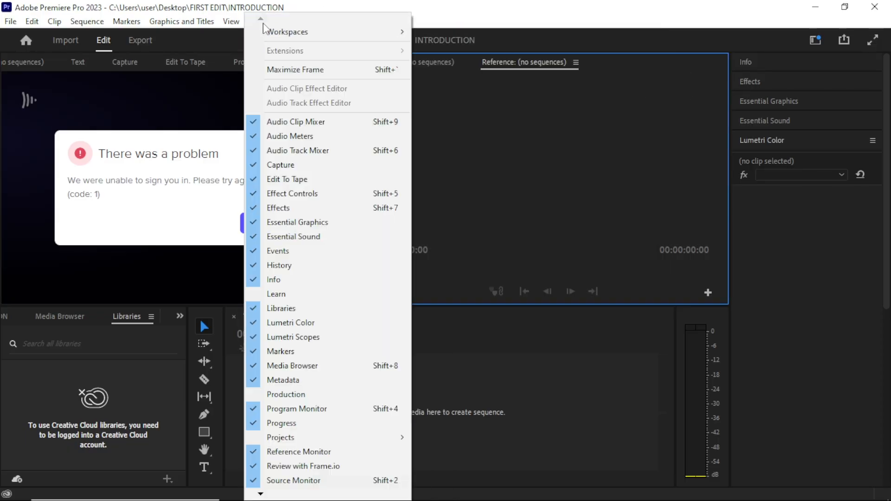
{"action": "mouse_move", "coordinate": [297, 40]}
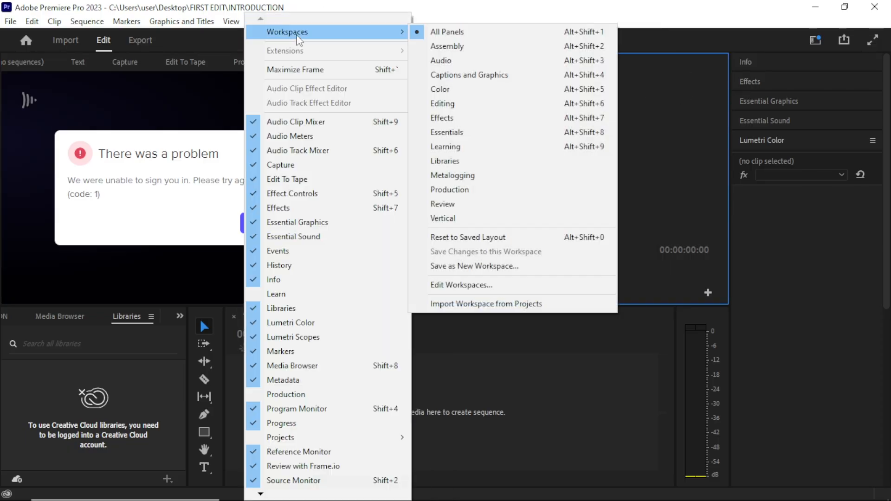
{"action": "left_click", "coordinate": [466, 31]}
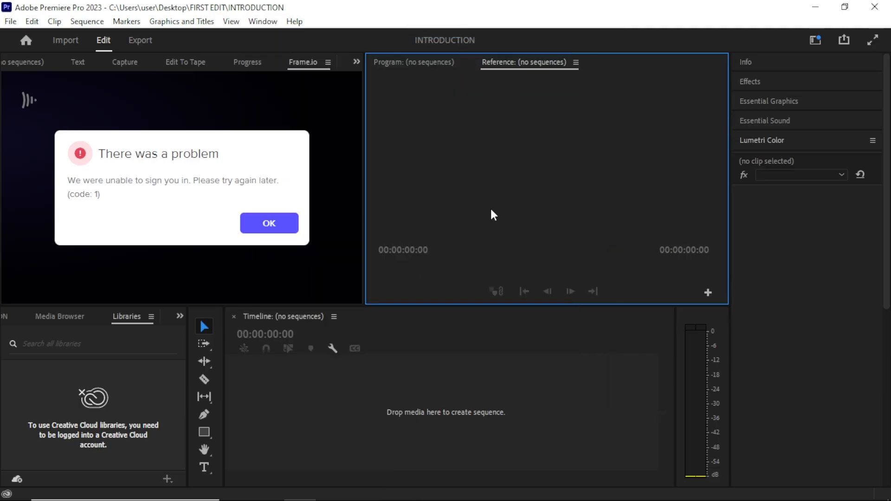
Switch the source panel group to the Text panel, and bring up and widen the Project panel
{"action": "left_click", "coordinate": [40, 61]}
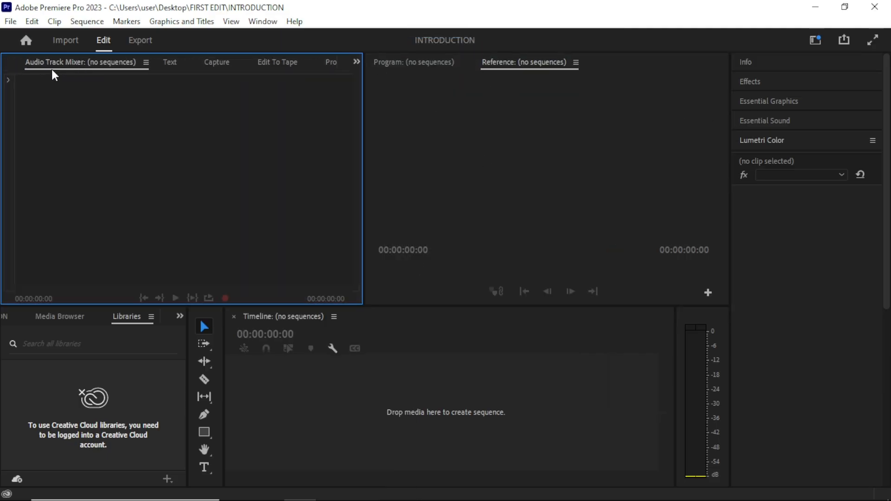
{"action": "left_click", "coordinate": [175, 62]}
{"action": "key", "text": "shift+1"}
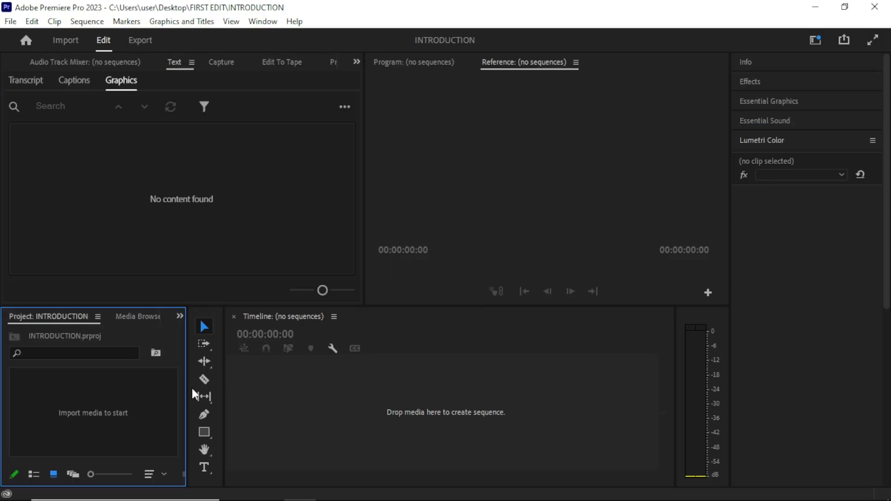
{"action": "left_click_drag", "start_coordinate": [187, 392], "coordinate": [257, 388]}
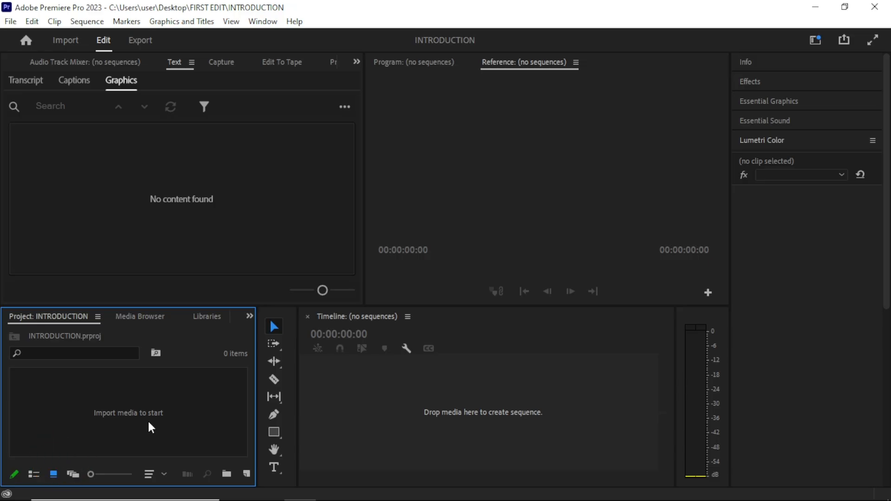
Import the video VID_20230904_142341 from the FIRST EDIT folder into the project
{"action": "double_click", "coordinate": [135, 410]}
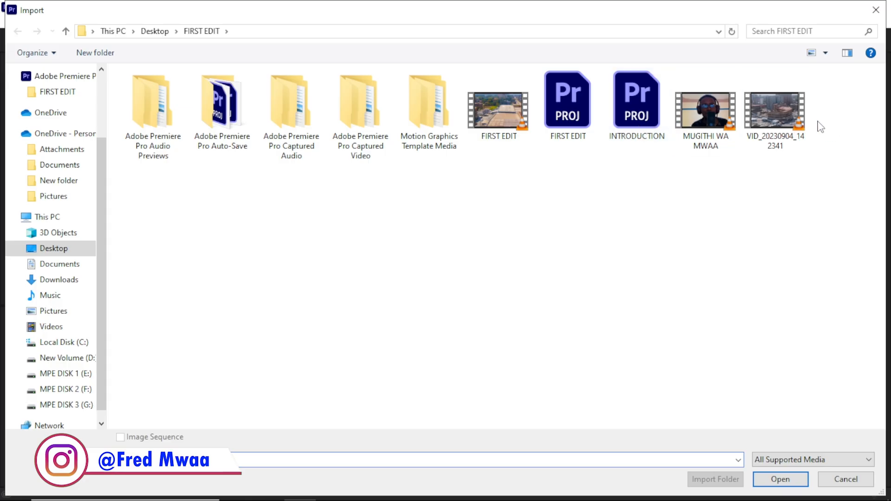
{"action": "double_click", "coordinate": [782, 122]}
{"action": "left_click", "coordinate": [204, 380]}
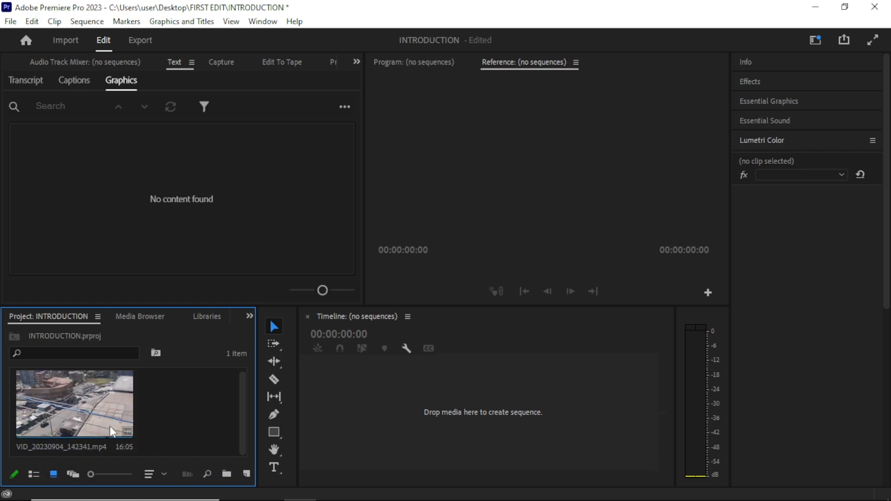
Open the imported clip in the Source Monitor and move its playhead to 00:00:04:14
{"action": "left_click", "coordinate": [168, 183]}
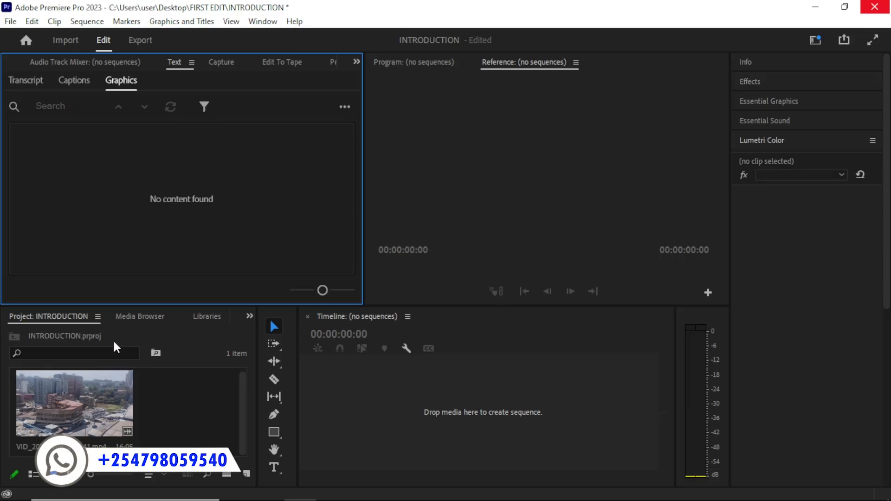
{"action": "left_click", "coordinate": [98, 402]}
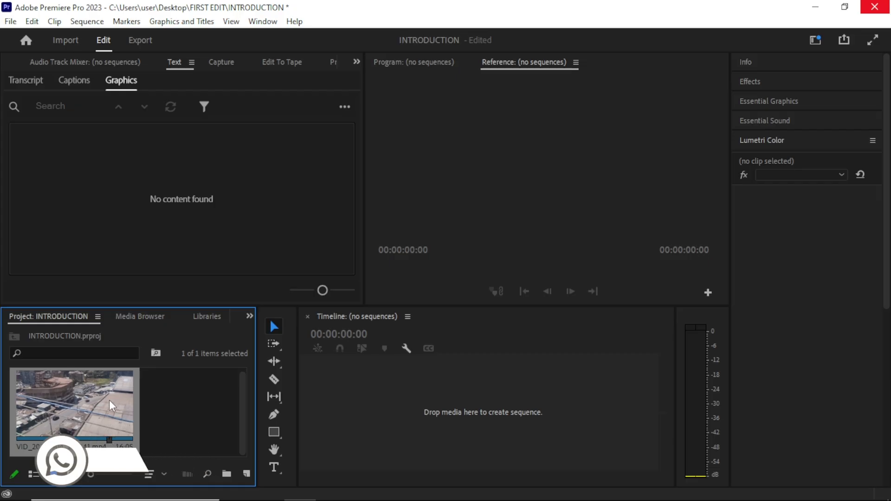
{"action": "double_click", "coordinate": [79, 391]}
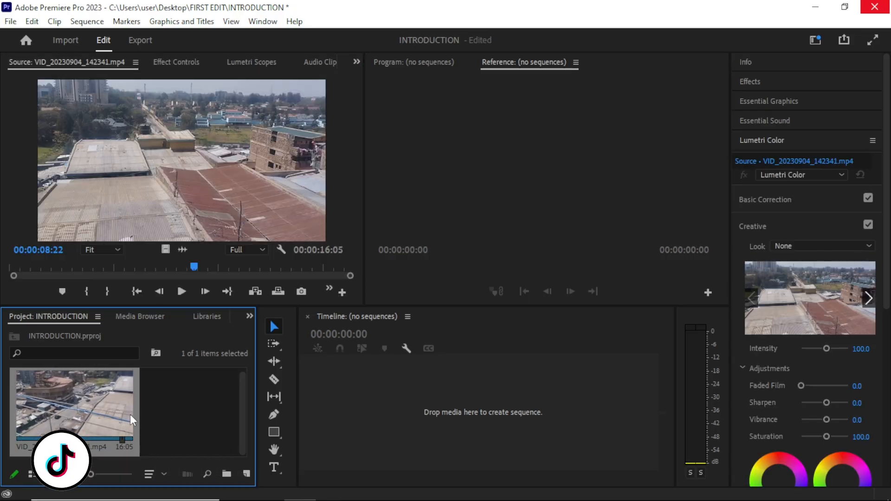
{"action": "left_click", "coordinate": [192, 119]}
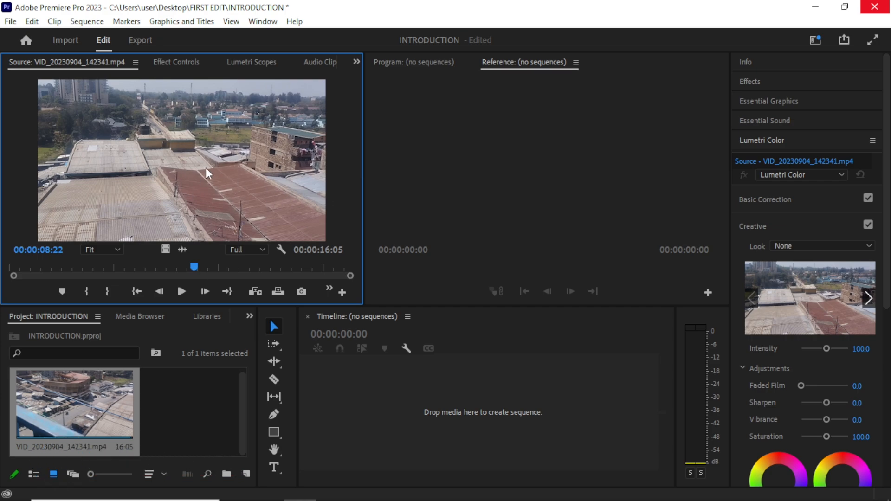
{"action": "left_click_drag", "start_coordinate": [203, 269], "coordinate": [94, 268]}
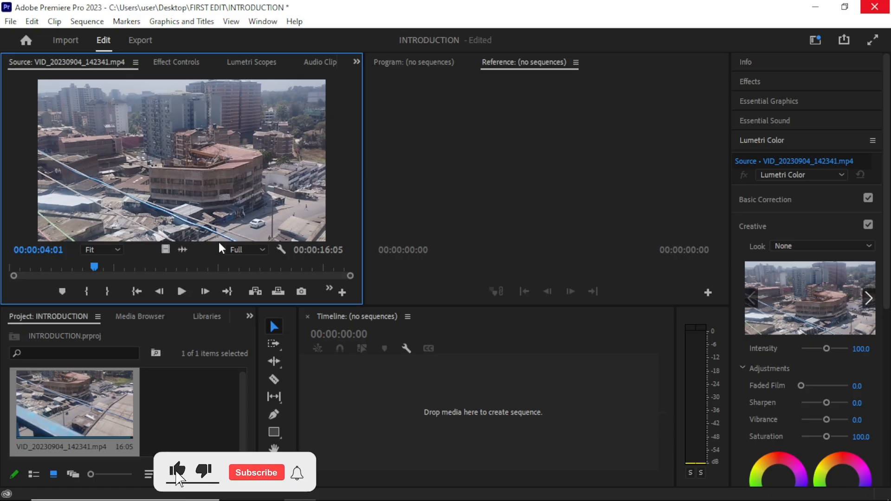
{"action": "left_click_drag", "start_coordinate": [93, 267], "coordinate": [100, 298]}
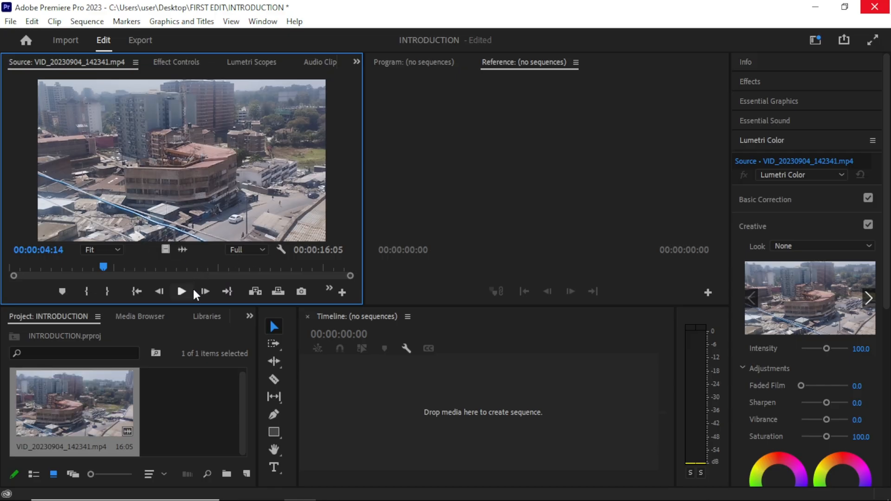
Place the clip from the Source Monitor into the empty timeline to create a sequence, and select it there
{"action": "left_click_drag", "start_coordinate": [185, 145], "coordinate": [224, 160]}
{"action": "left_click", "coordinate": [385, 393]}
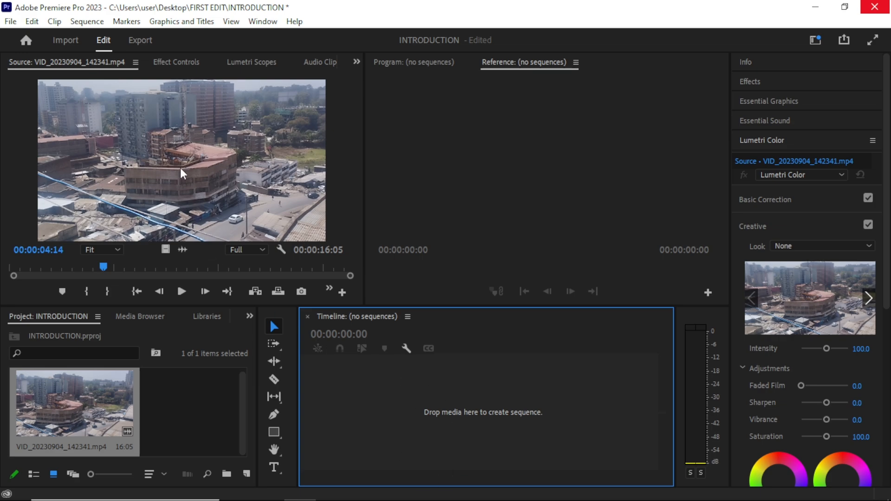
{"action": "left_click_drag", "start_coordinate": [163, 132], "coordinate": [308, 419]}
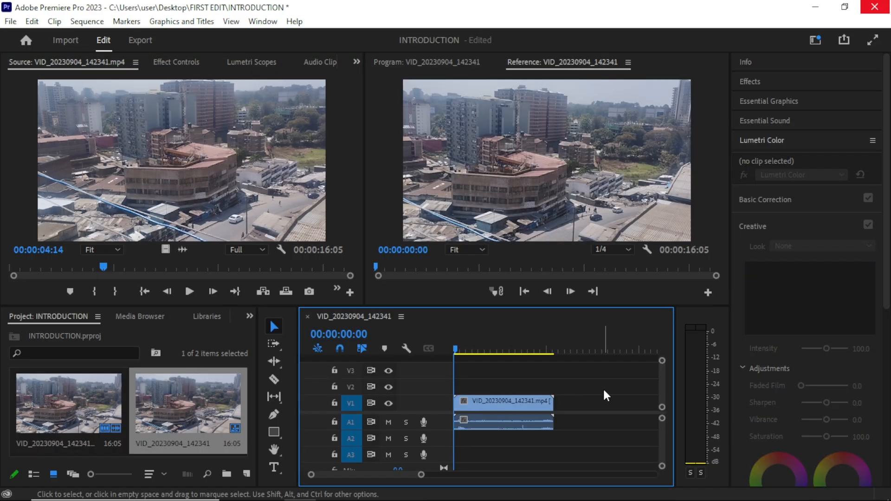
{"action": "left_click", "coordinate": [483, 423]}
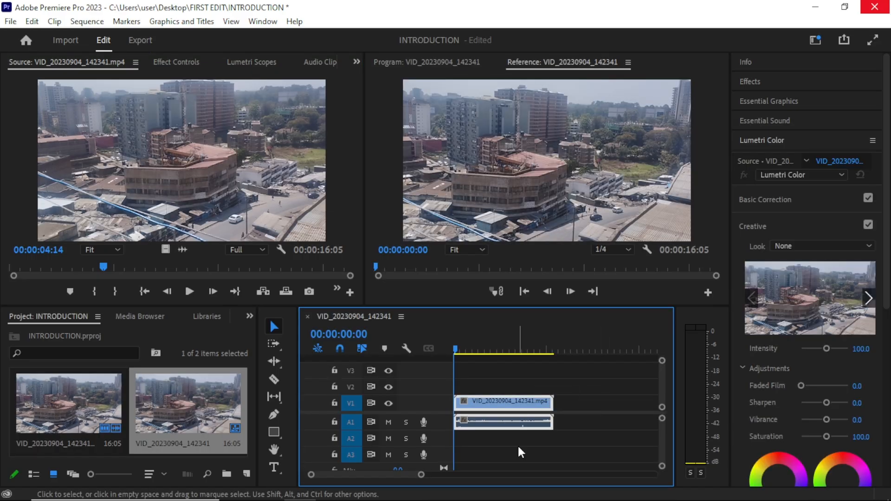
Delete the clip from the timeline and place VID_20230904_142341.mp4 from the project bin at the start of V1 and A1 again
{"action": "key", "text": "Delete"}
{"action": "left_click", "coordinate": [51, 382]}
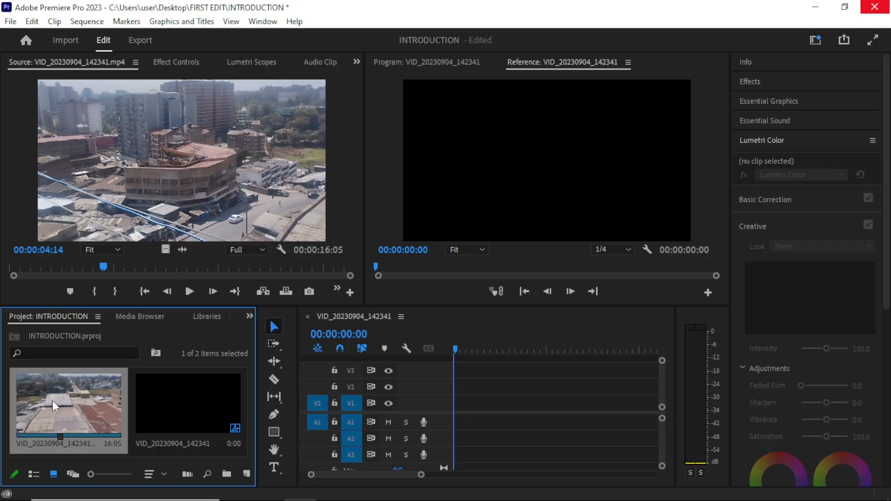
{"action": "left_click_drag", "start_coordinate": [101, 425], "coordinate": [441, 420]}
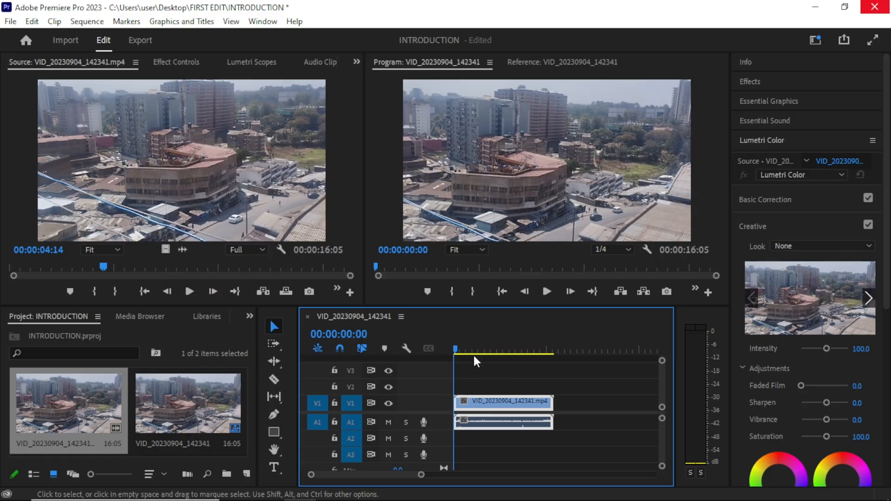
Widen the timeline area, scrub through the sequence to 00:00:12:18, and collapse the Lumetri Color settings
{"action": "left_click_drag", "start_coordinate": [474, 353], "coordinate": [458, 369]}
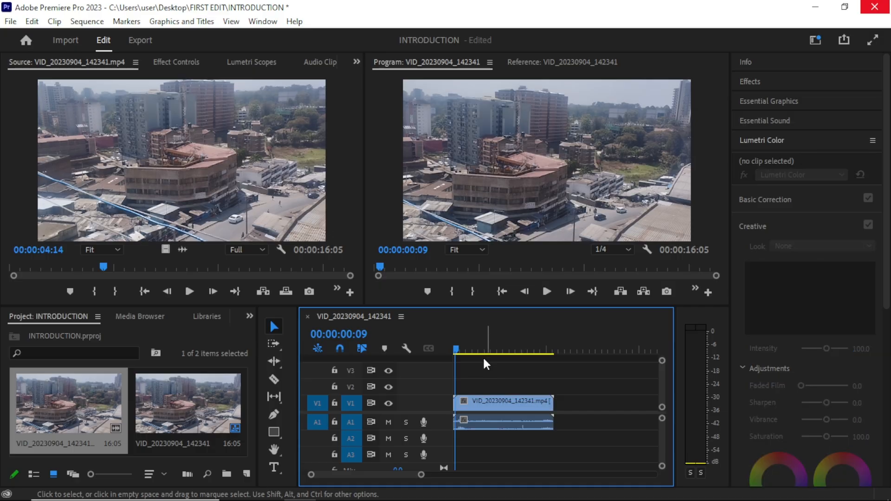
{"action": "left_click_drag", "start_coordinate": [483, 354], "coordinate": [522, 473]}
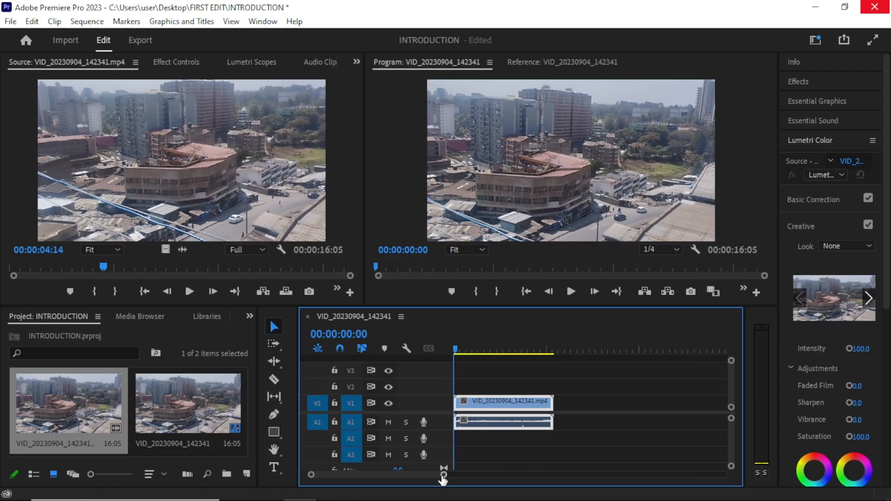
{"action": "left_click_drag", "start_coordinate": [443, 479], "coordinate": [458, 491]}
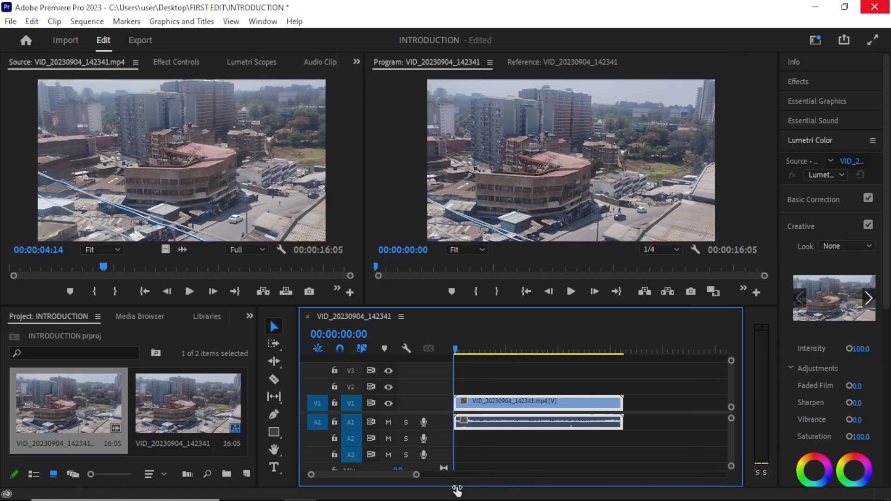
{"action": "left_click", "coordinate": [497, 374]}
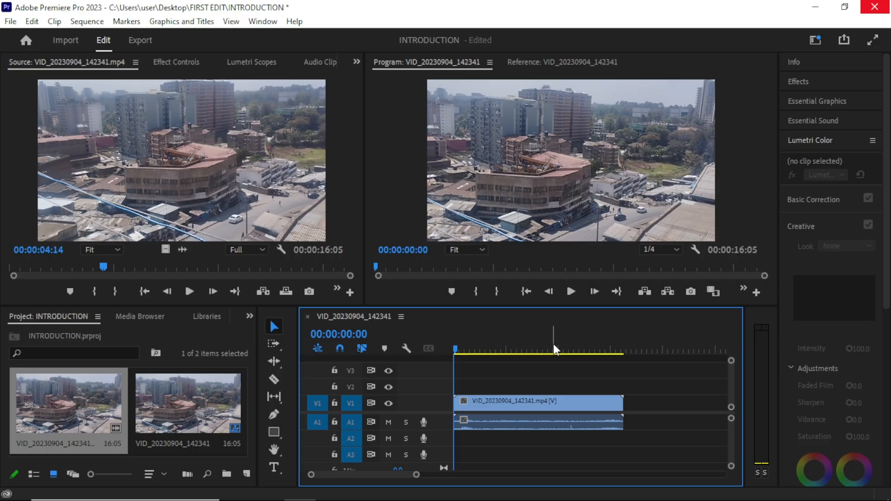
{"action": "left_click_drag", "start_coordinate": [553, 344], "coordinate": [586, 409]}
{"action": "left_click", "coordinate": [801, 140]}
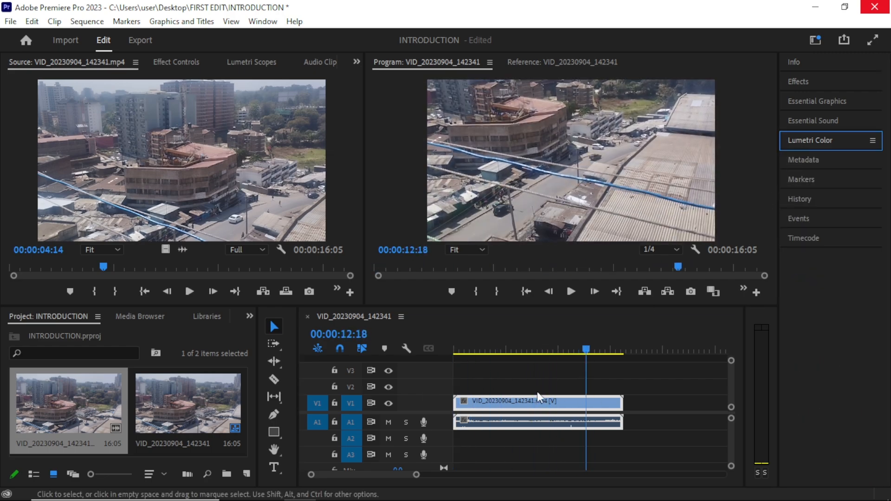
Scrub back and forth through the uncut clip to preview it, leaving the playhead at 00:00:09:16
{"action": "left_click", "coordinate": [531, 348]}
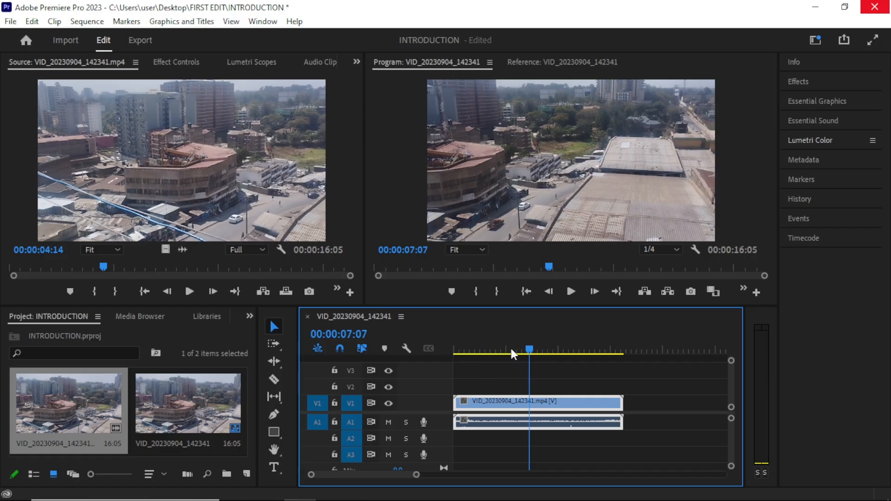
{"action": "left_click_drag", "start_coordinate": [510, 353], "coordinate": [534, 387]}
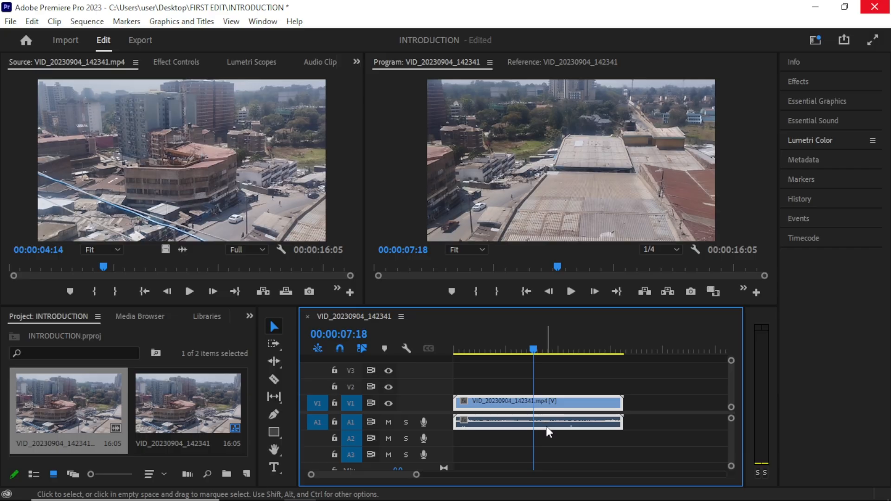
{"action": "left_click_drag", "start_coordinate": [533, 346], "coordinate": [494, 371]}
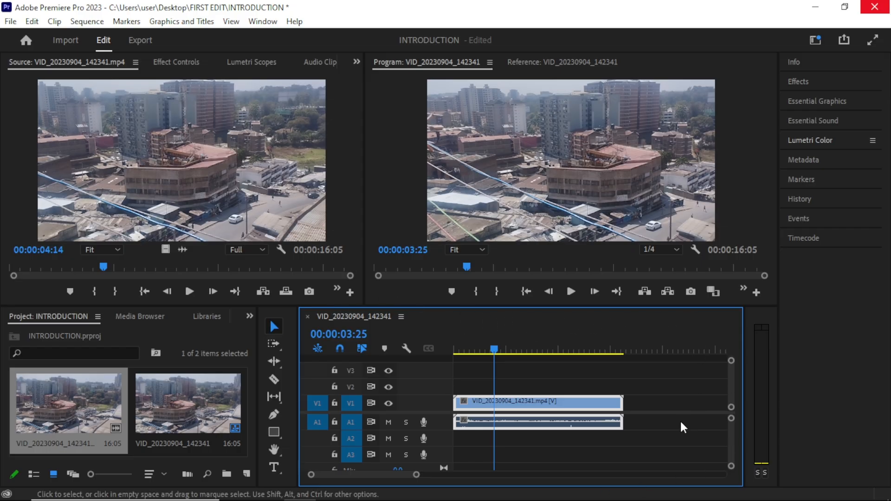
{"action": "left_click_drag", "start_coordinate": [522, 349], "coordinate": [555, 350]}
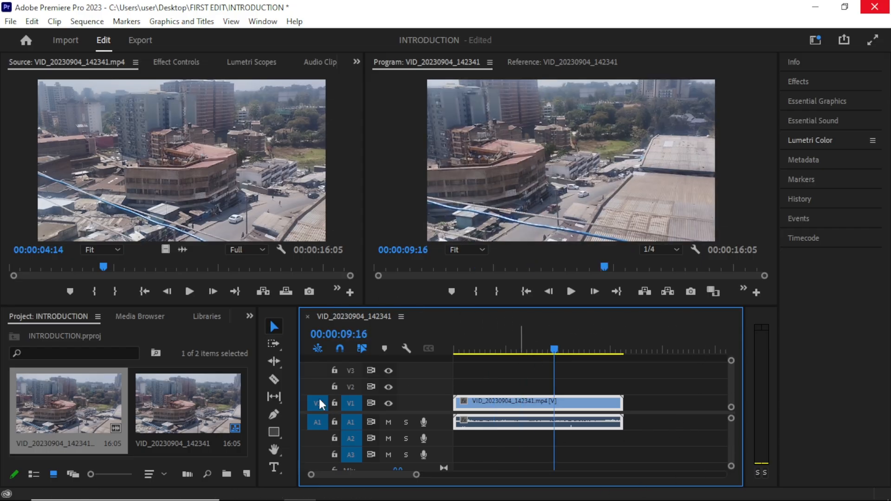
Split the timeline clip into many short pieces at points along its length with the Razor tool
{"action": "left_click", "coordinate": [274, 379]}
{"action": "left_click", "coordinate": [480, 410]}
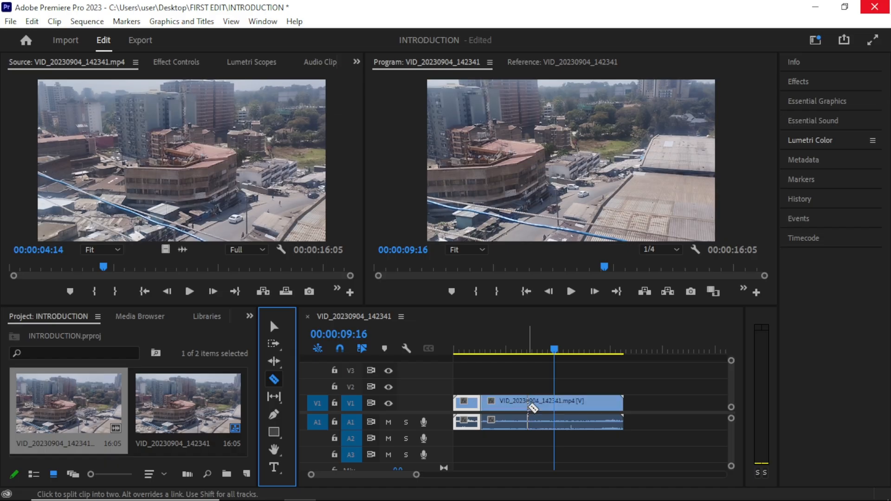
{"action": "left_click", "coordinate": [528, 406]}
{"action": "left_click", "coordinate": [599, 406]}
{"action": "left_click", "coordinate": [578, 408]}
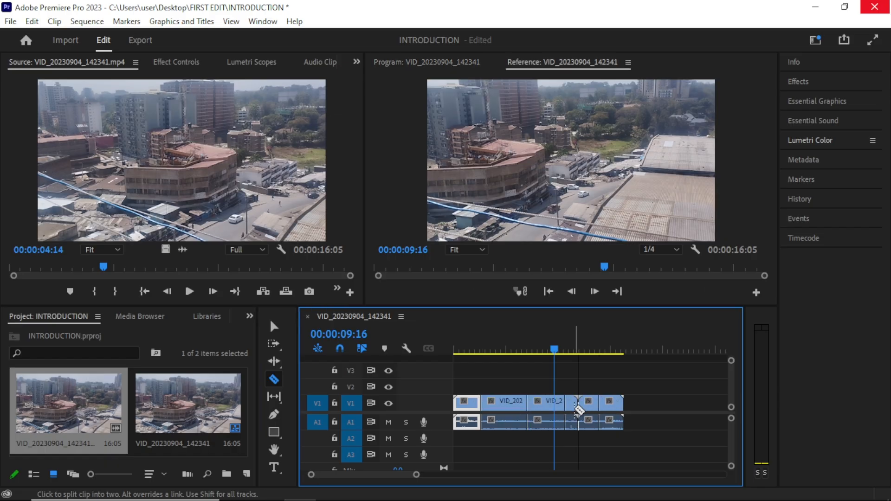
{"action": "left_click", "coordinate": [542, 405]}
{"action": "left_click", "coordinate": [513, 403]}
{"action": "left_click", "coordinate": [503, 404]}
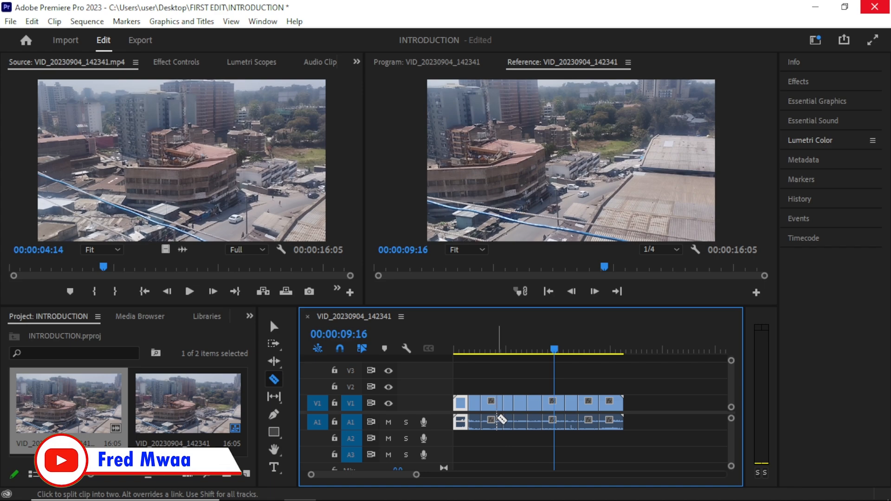
Remove four of the cut pieces from the timeline, including the last one, leaving gaps between the remaining groups
{"action": "key", "text": "v"}
{"action": "left_click", "coordinate": [493, 405]}
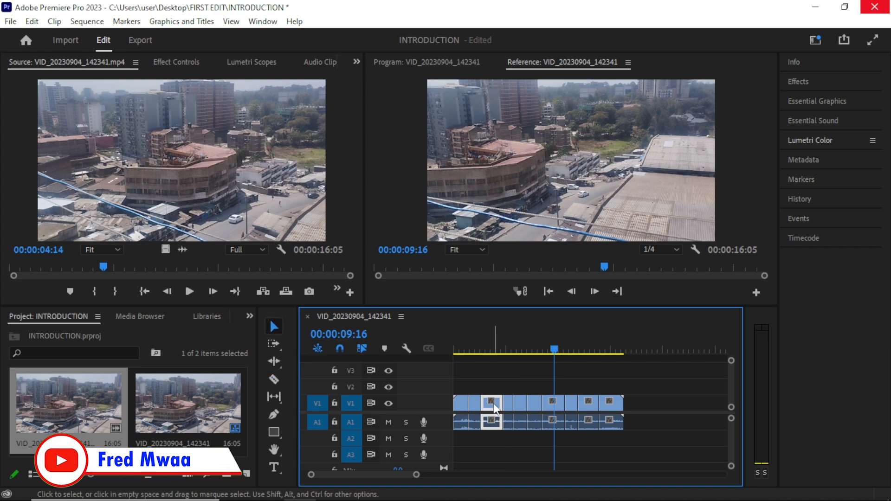
{"action": "left_click_drag", "start_coordinate": [494, 403], "coordinate": [566, 408]}
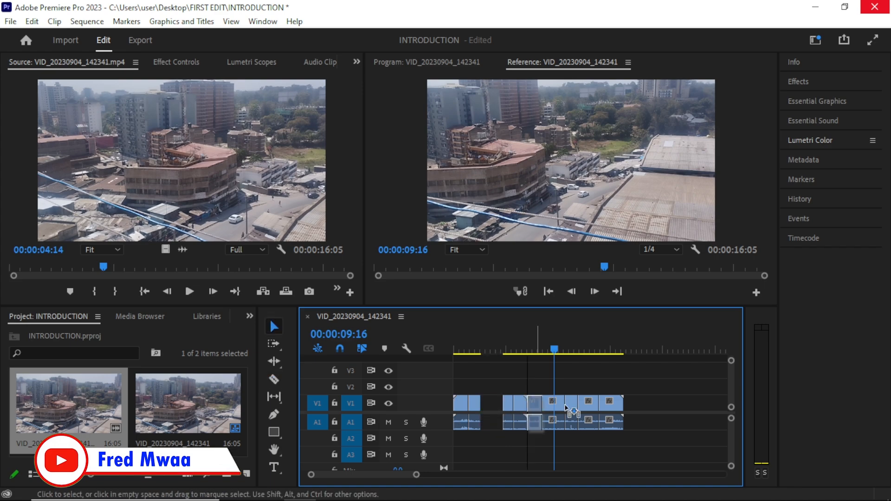
{"action": "key", "text": "Delete"}
{"action": "left_click", "coordinate": [576, 405]}
{"action": "key", "text": "Delete"}
{"action": "left_click", "coordinate": [607, 406]}
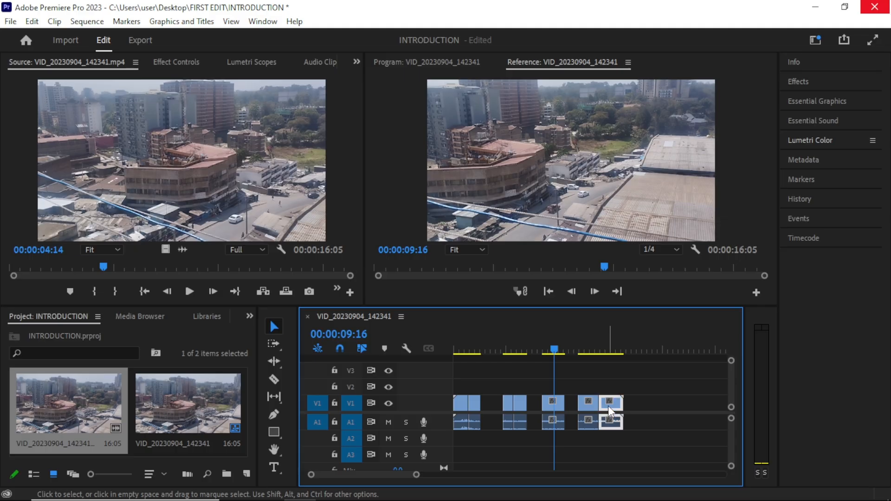
{"action": "key", "text": "Delete"}
Scrub the playhead across the remaining pieces and past the end of the sequence to 00:00:14:18
{"action": "left_click", "coordinate": [504, 353]}
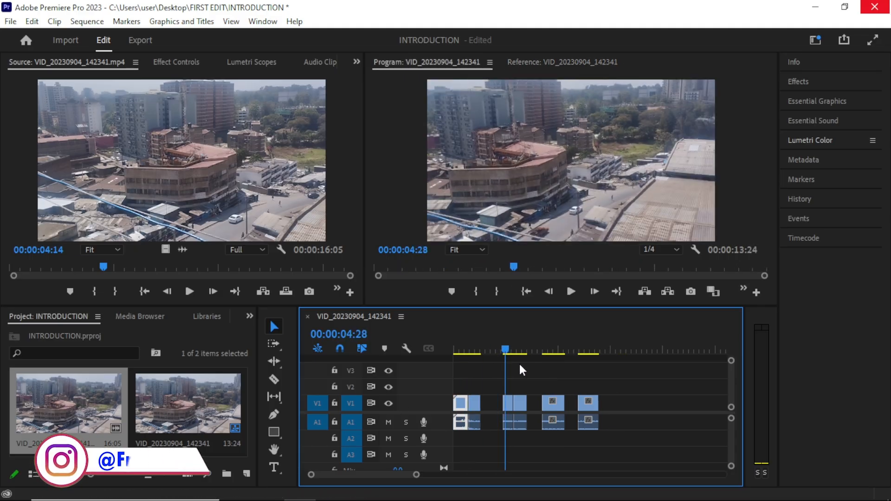
{"action": "left_click_drag", "start_coordinate": [519, 364], "coordinate": [558, 311]}
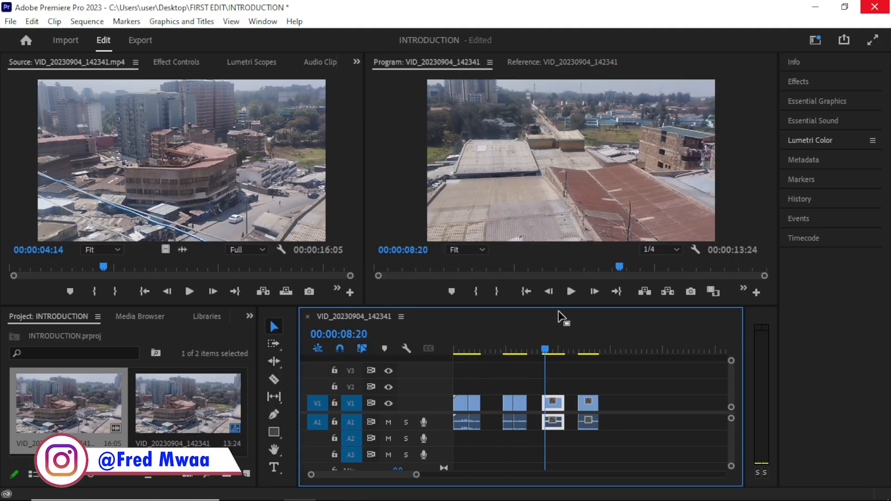
{"action": "left_click", "coordinate": [549, 140]}
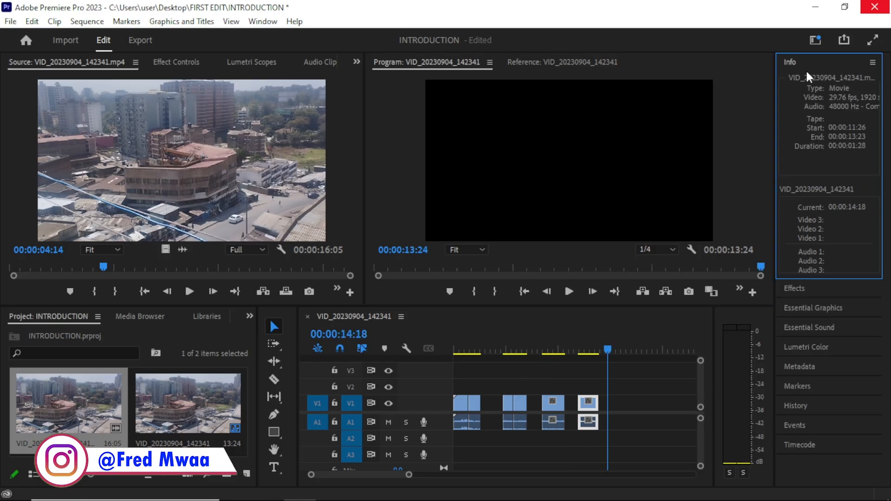
Examine the contents of the Info, Effects, Essential Graphics and Lumetri Color panels, collapsing each one after viewing
{"action": "left_click", "coordinate": [807, 66]}
{"action": "left_click", "coordinate": [805, 82]}
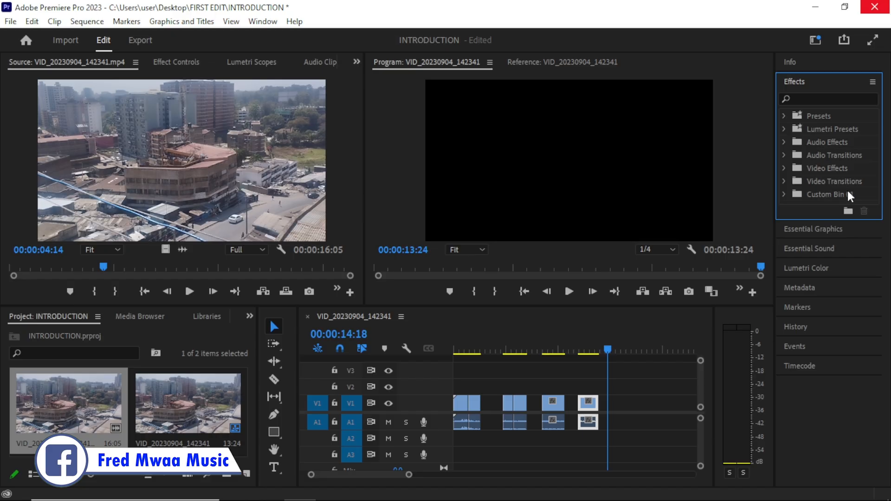
{"action": "left_click", "coordinate": [797, 84]}
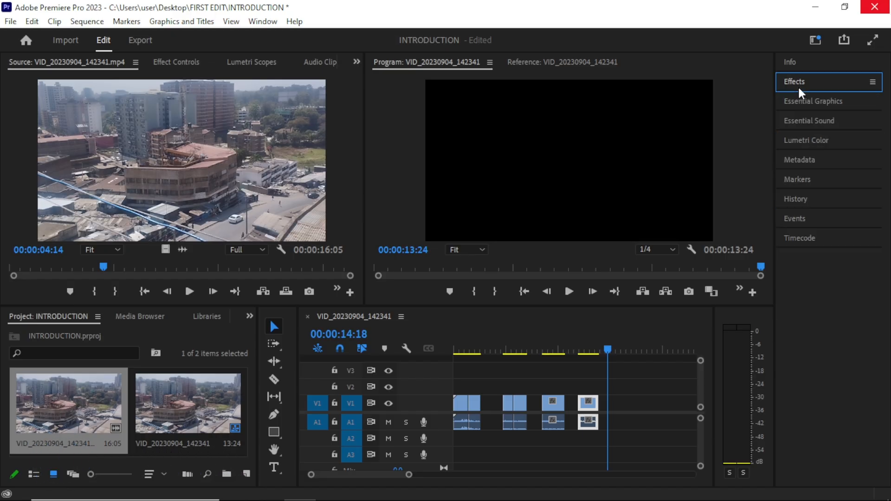
{"action": "left_click", "coordinate": [800, 98]}
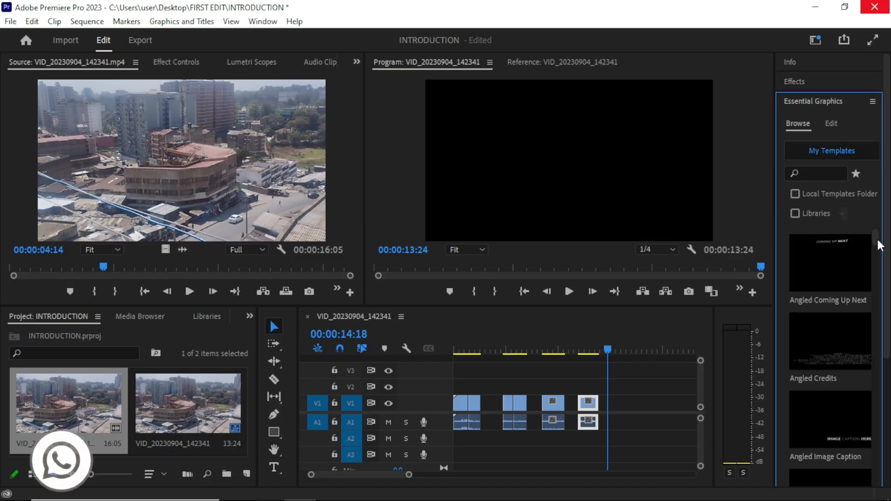
{"action": "left_click_drag", "start_coordinate": [876, 237], "coordinate": [812, 116]}
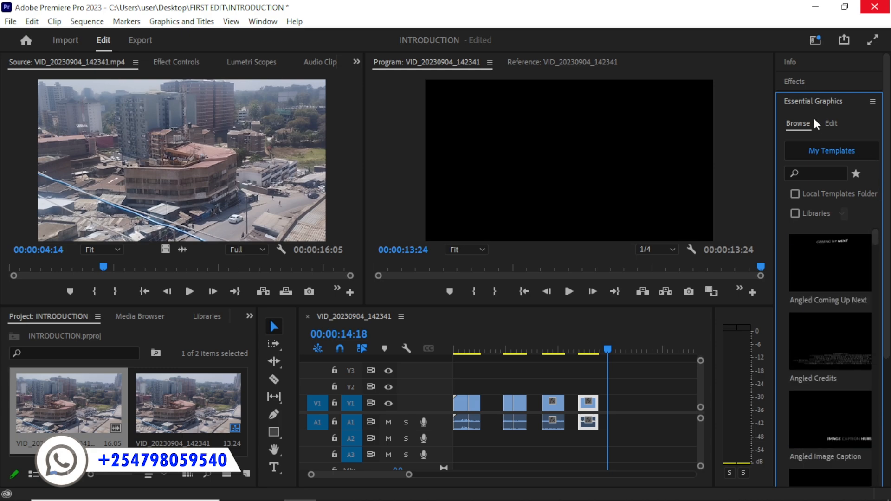
{"action": "left_click", "coordinate": [801, 102]}
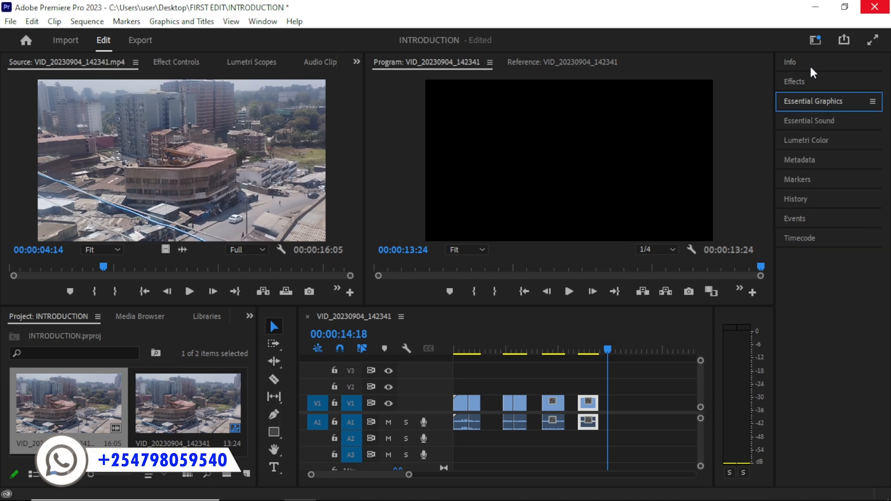
{"action": "left_click", "coordinate": [813, 140]}
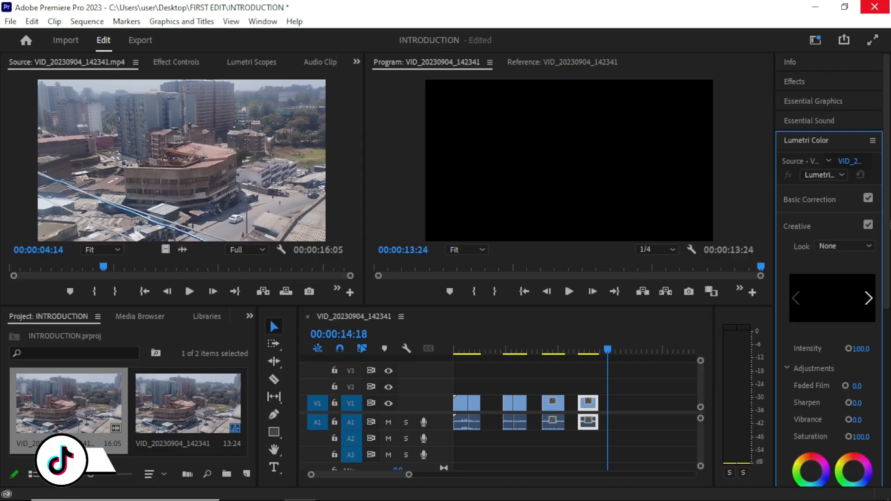
{"action": "left_click_drag", "start_coordinate": [887, 260], "coordinate": [884, 199]}
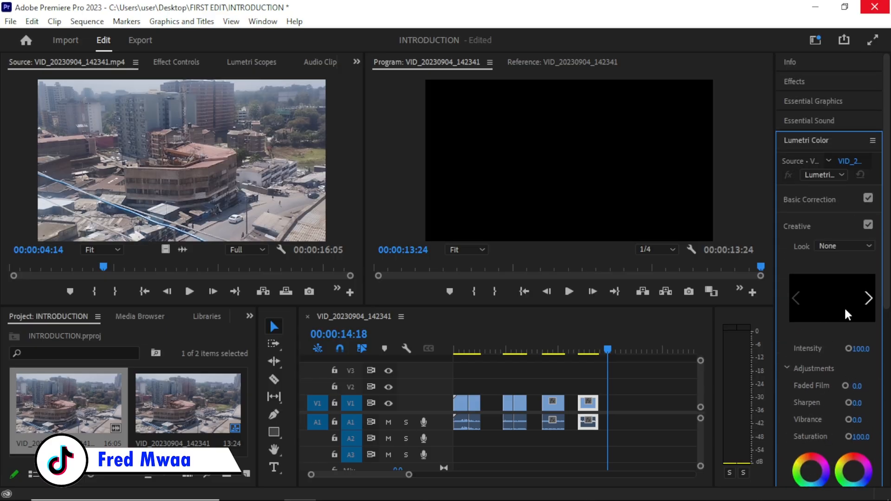
{"action": "left_click", "coordinate": [813, 141]}
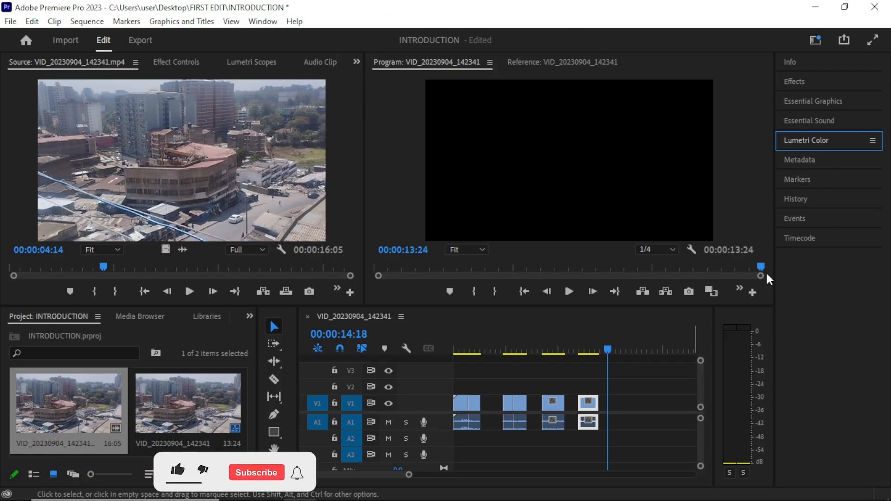
Look at the Media Browser and Libraries panels, and return to the INTRODUCTION project contents
{"action": "left_click", "coordinate": [159, 160]}
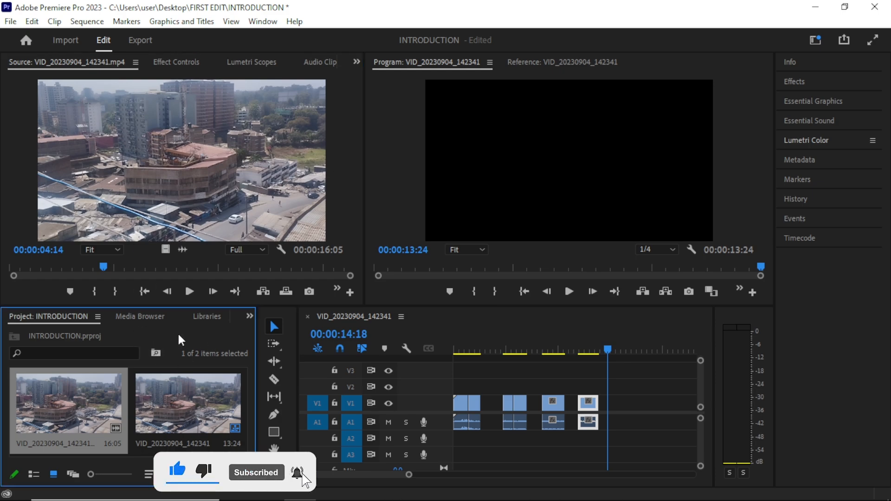
{"action": "left_click", "coordinate": [167, 317]}
{"action": "left_click", "coordinate": [205, 317]}
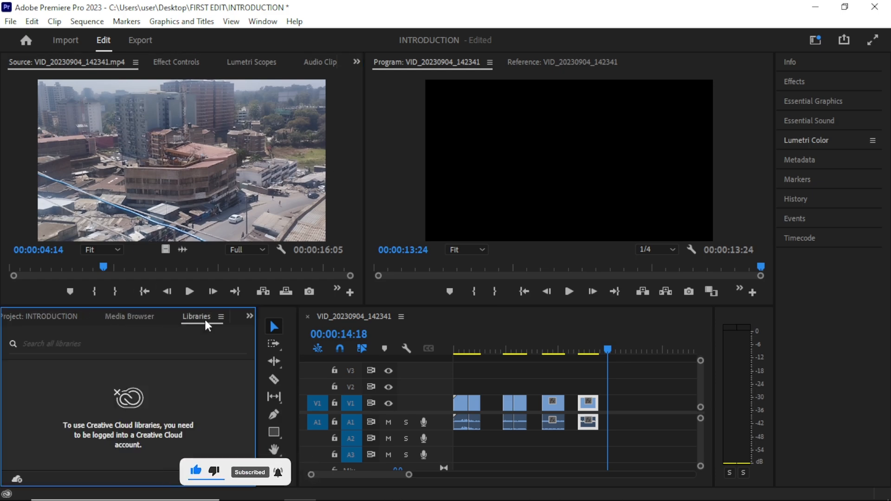
{"action": "left_click", "coordinate": [40, 316]}
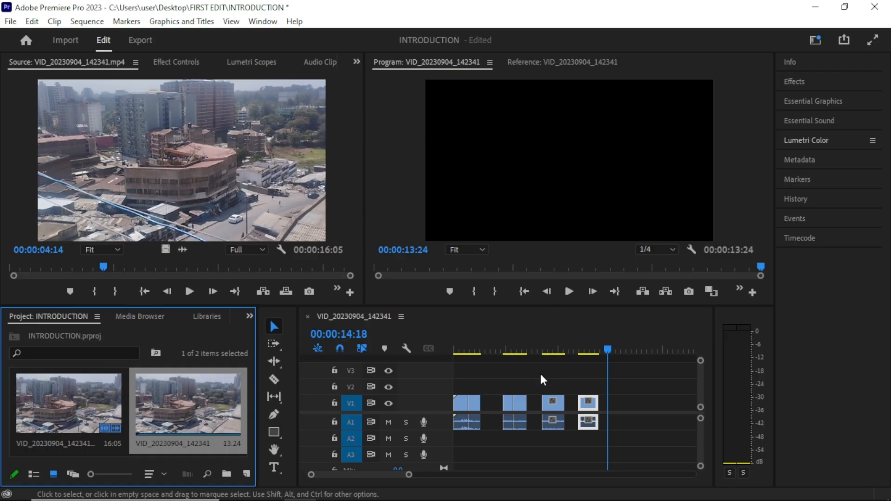
Deselect the timeline clips, preview the remaining pieces and gaps along the sequence, and return the playhead to the beginning
{"action": "left_click", "coordinate": [515, 363]}
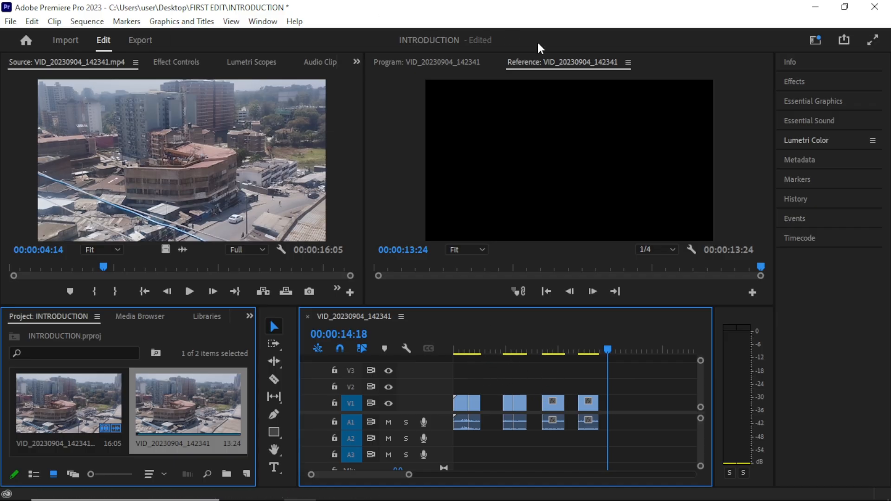
{"action": "left_click", "coordinate": [485, 348]}
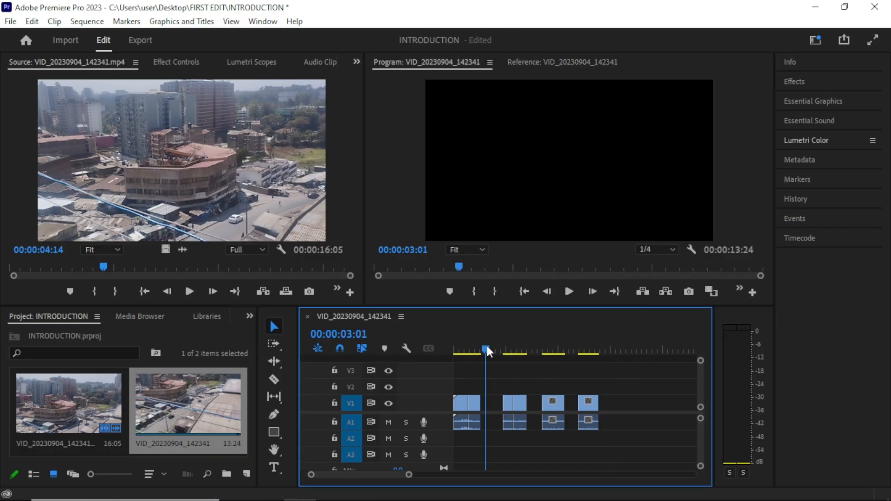
{"action": "left_click", "coordinate": [552, 349]}
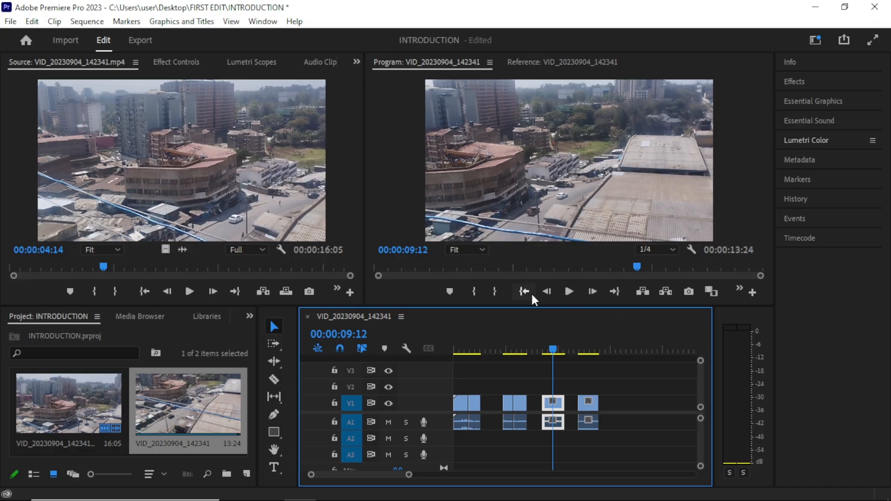
{"action": "left_click", "coordinate": [587, 352]}
{"action": "left_click_drag", "start_coordinate": [585, 349], "coordinate": [522, 383]}
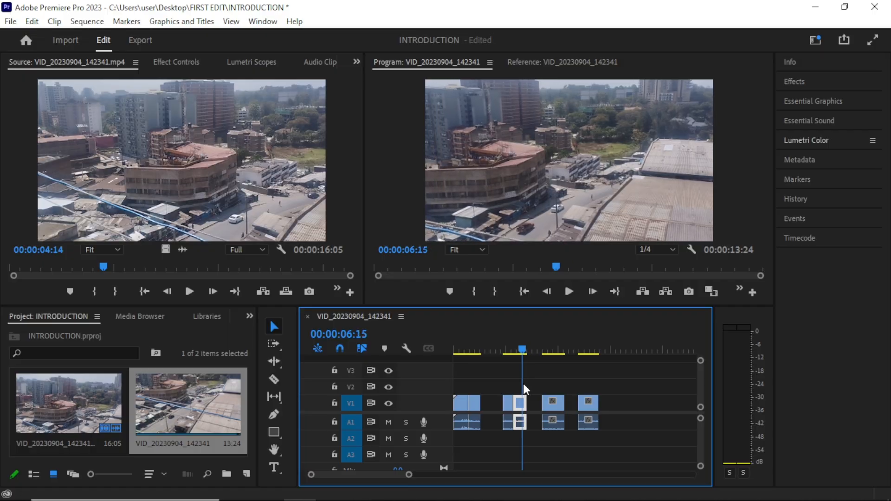
{"action": "key", "text": "Home"}
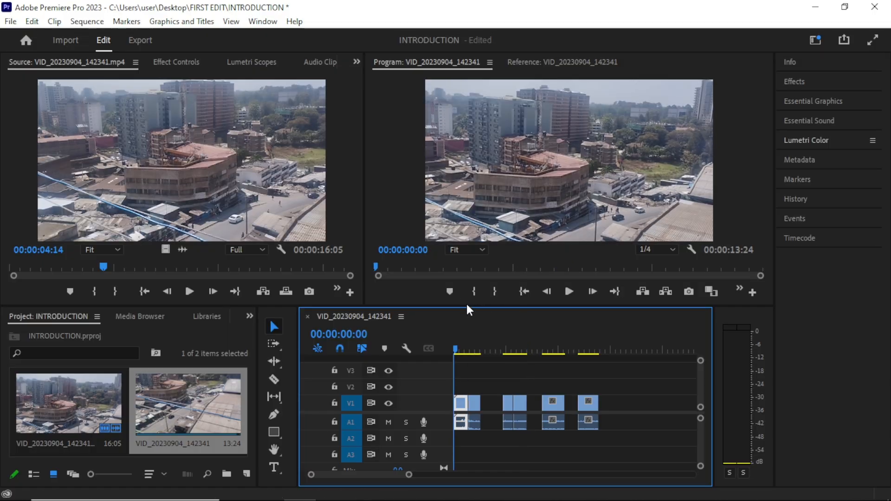
{"action": "left_click_drag", "start_coordinate": [455, 344], "coordinate": [455, 394]}
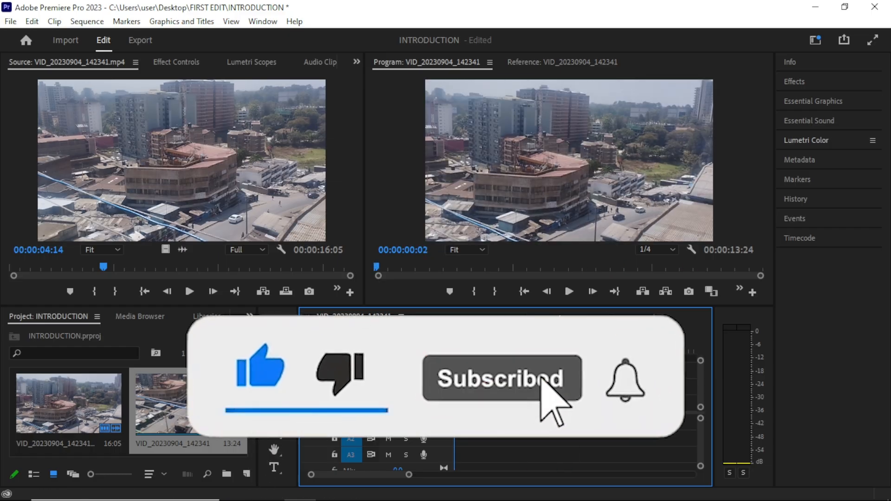